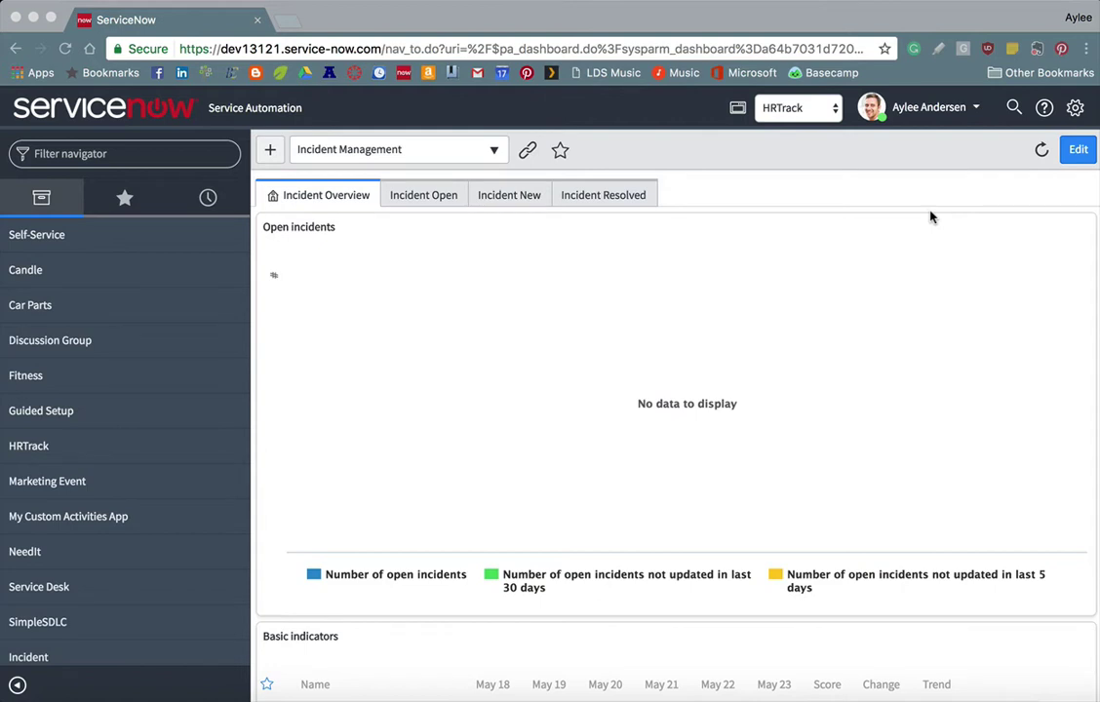
# Elevate the session to the security_admin role from the user menu
pyautogui.click(975, 108)
pyautogui.click(943, 115)
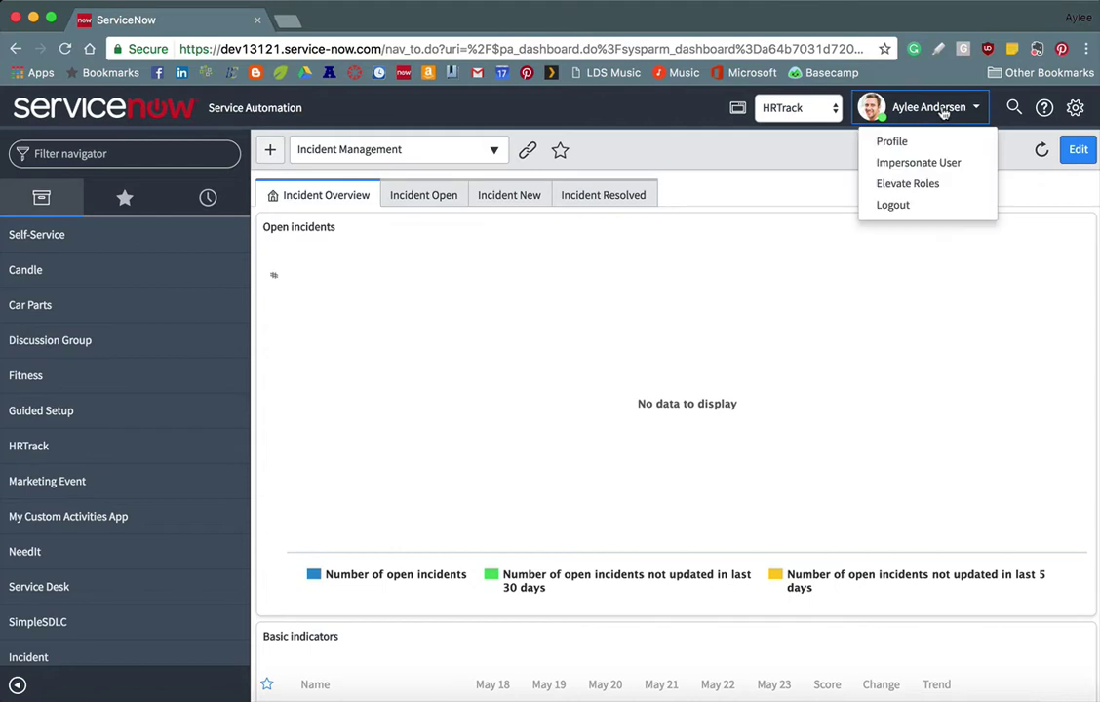
pyautogui.click(911, 186)
pyautogui.click(391, 218)
pyautogui.click(701, 285)
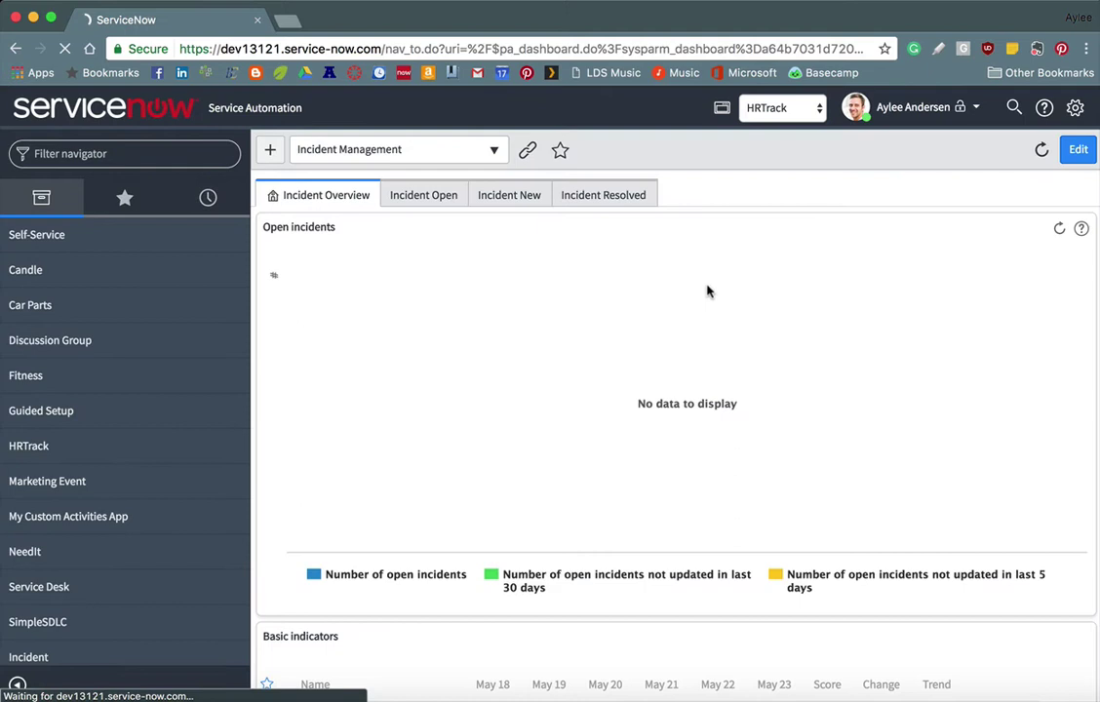
# Open Studio from the navigator and load the HRTrack application
pyautogui.click(147, 159)
pyautogui.write('studio')
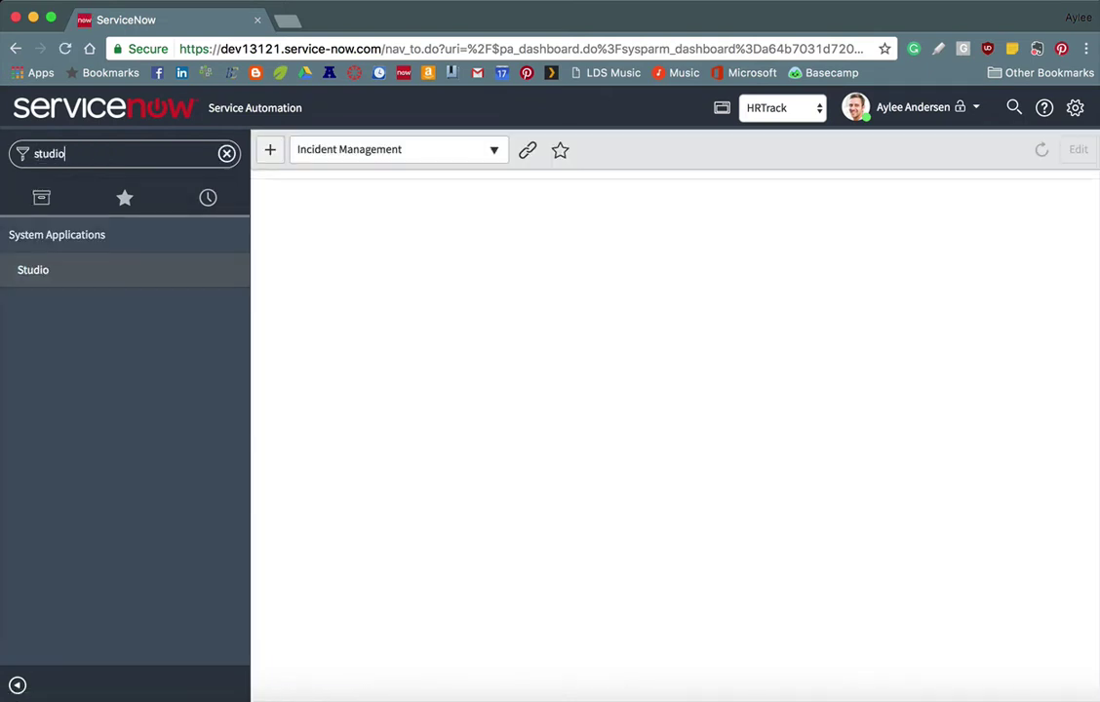
pyautogui.press('Return')
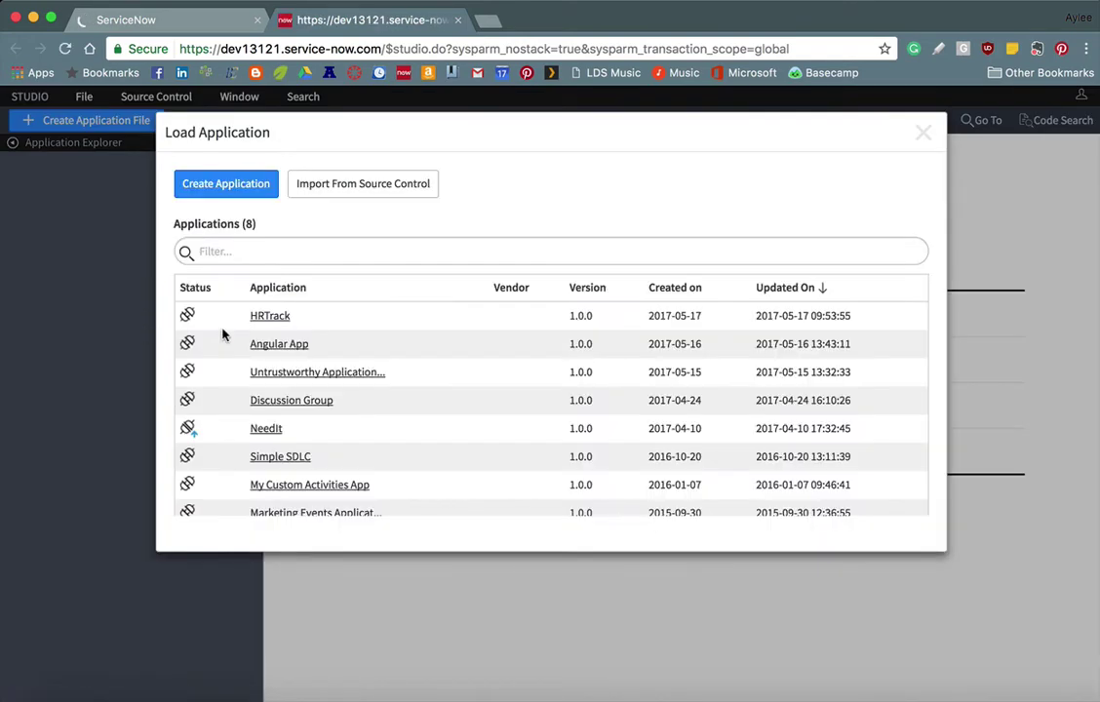
pyautogui.click(262, 319)
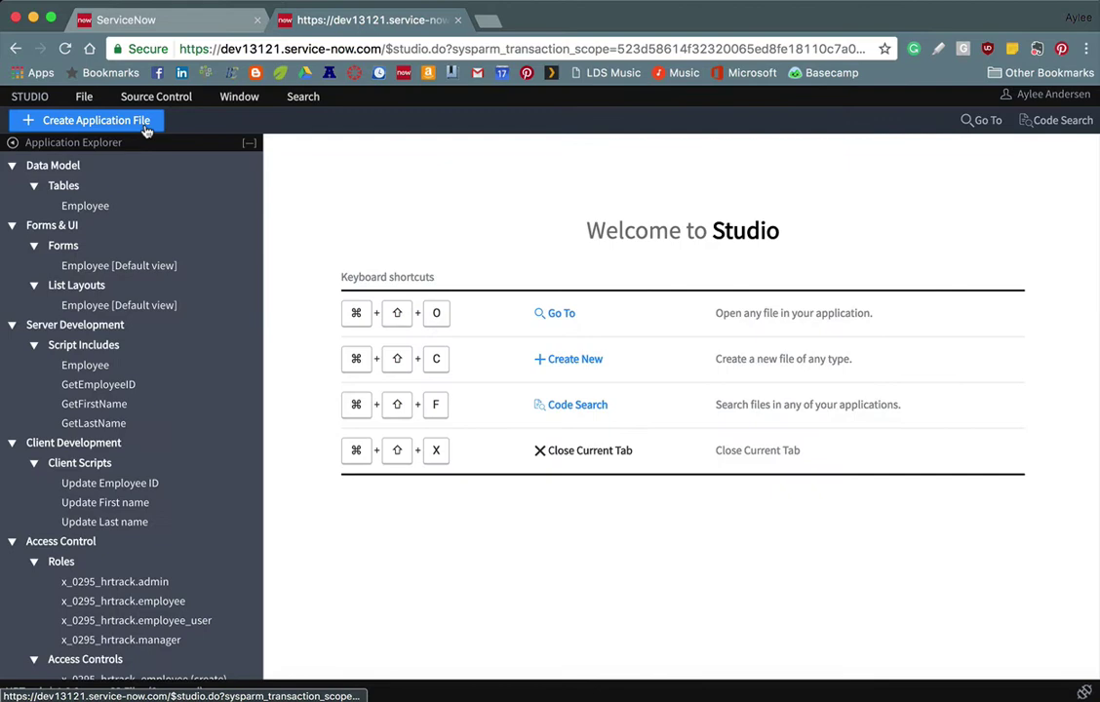
# Create a new Access Control application file
pyautogui.click(142, 123)
pyautogui.write('Acces')
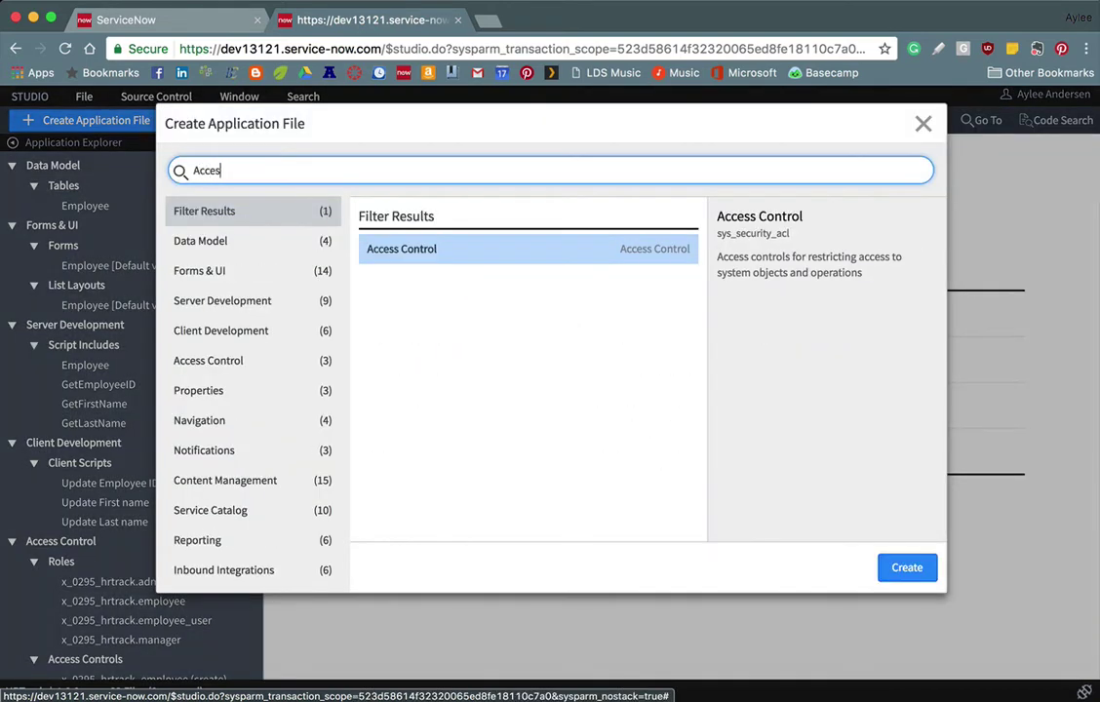
pyautogui.press('Return')
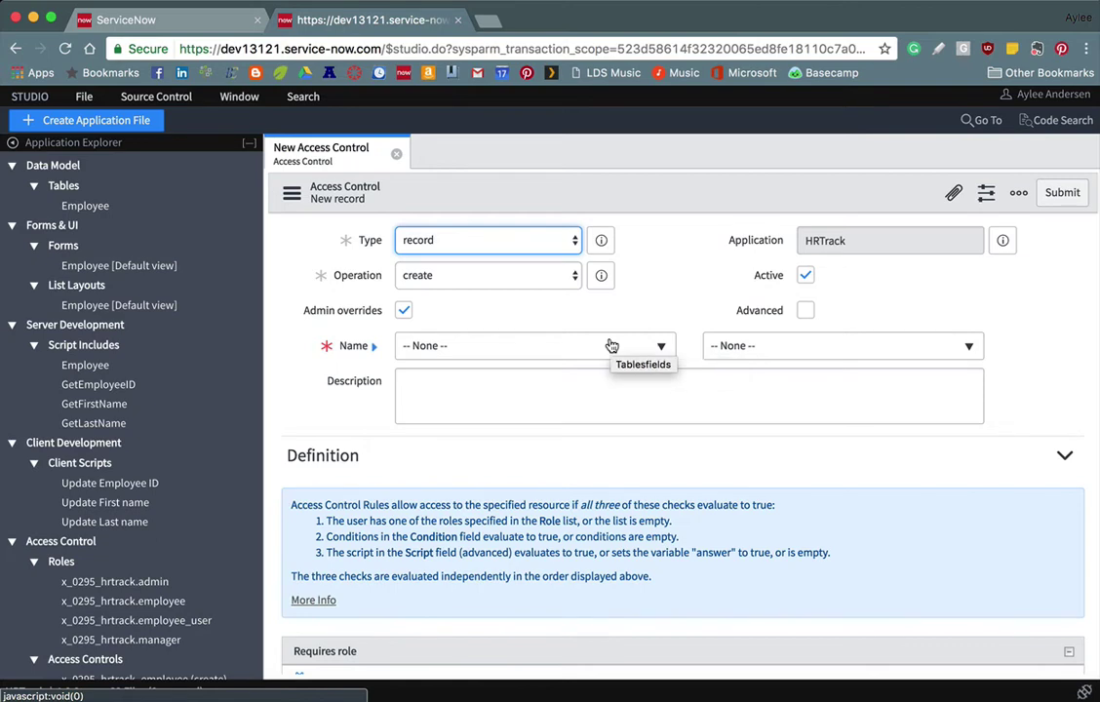
# Set the rule's table to Employee and show its list of field options
pyautogui.click(650, 347)
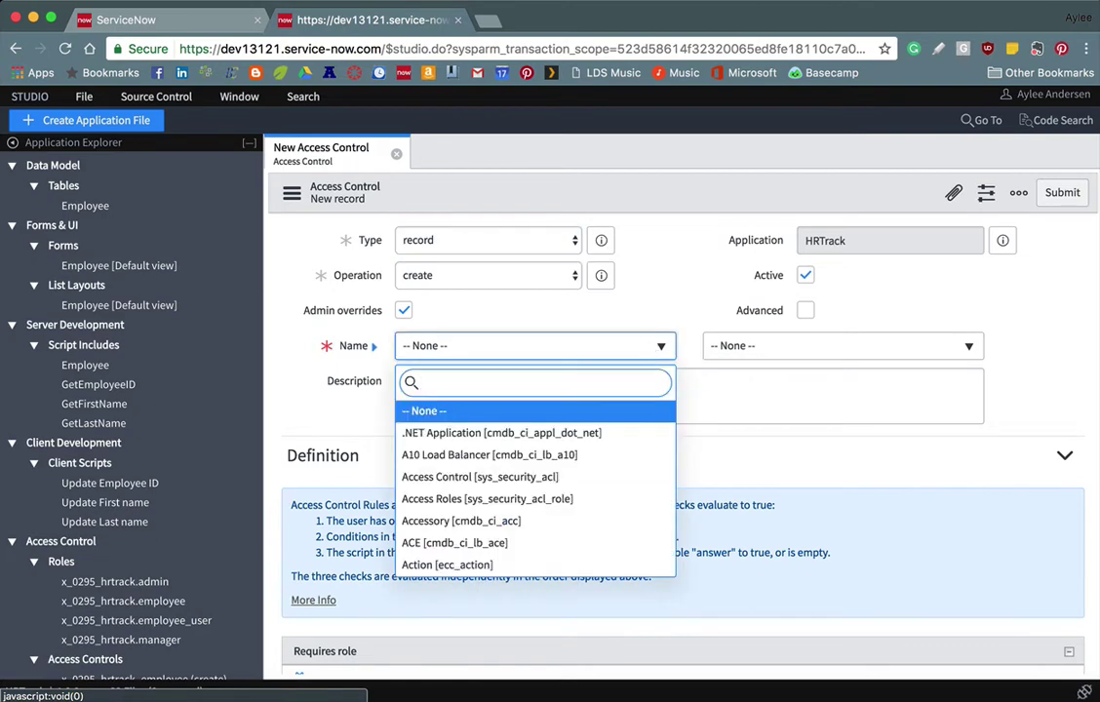
pyautogui.write('Employee')
pyautogui.press('Return')
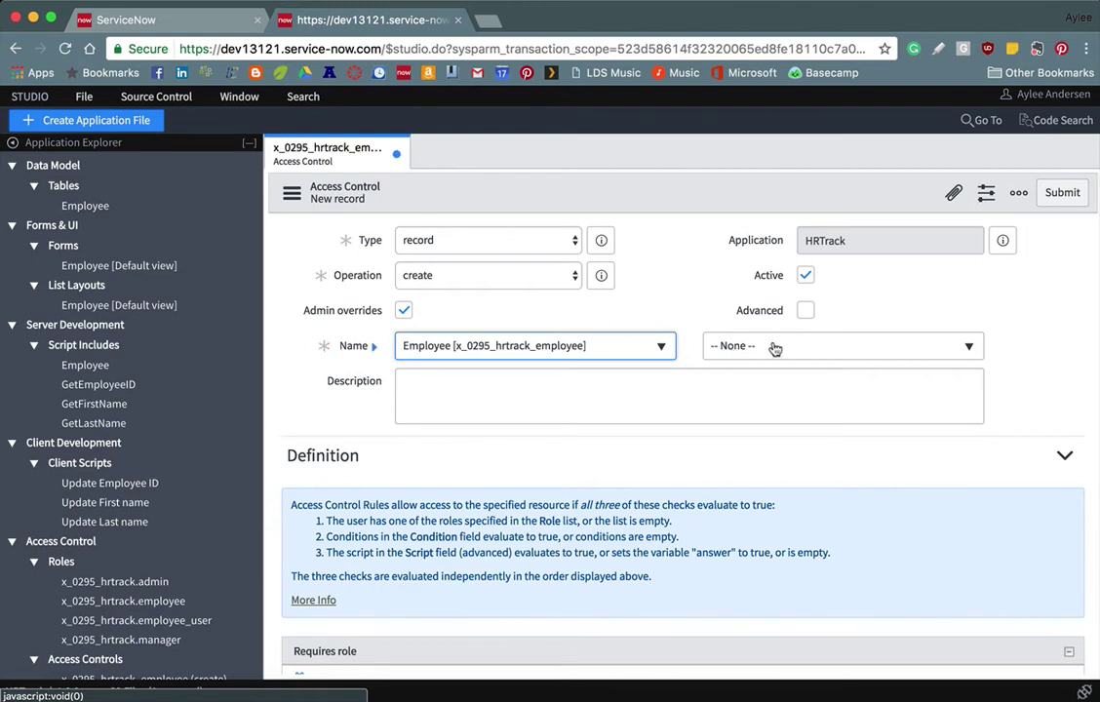
pyautogui.click(969, 349)
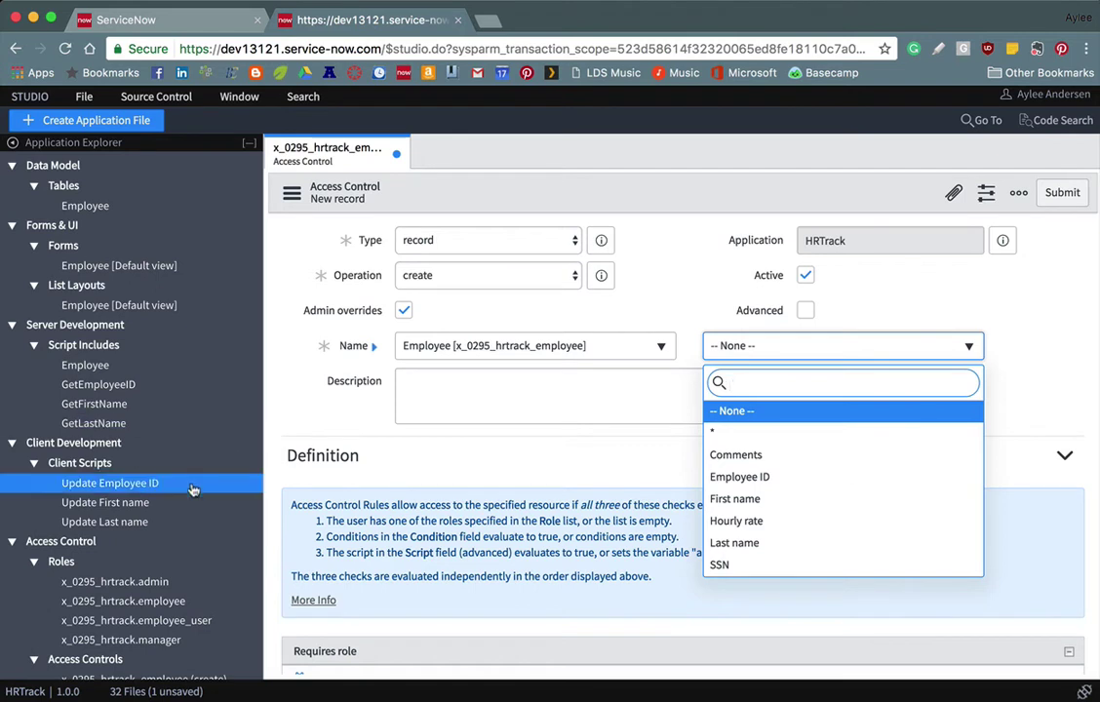
pyautogui.scroll(-3, 171, 438)
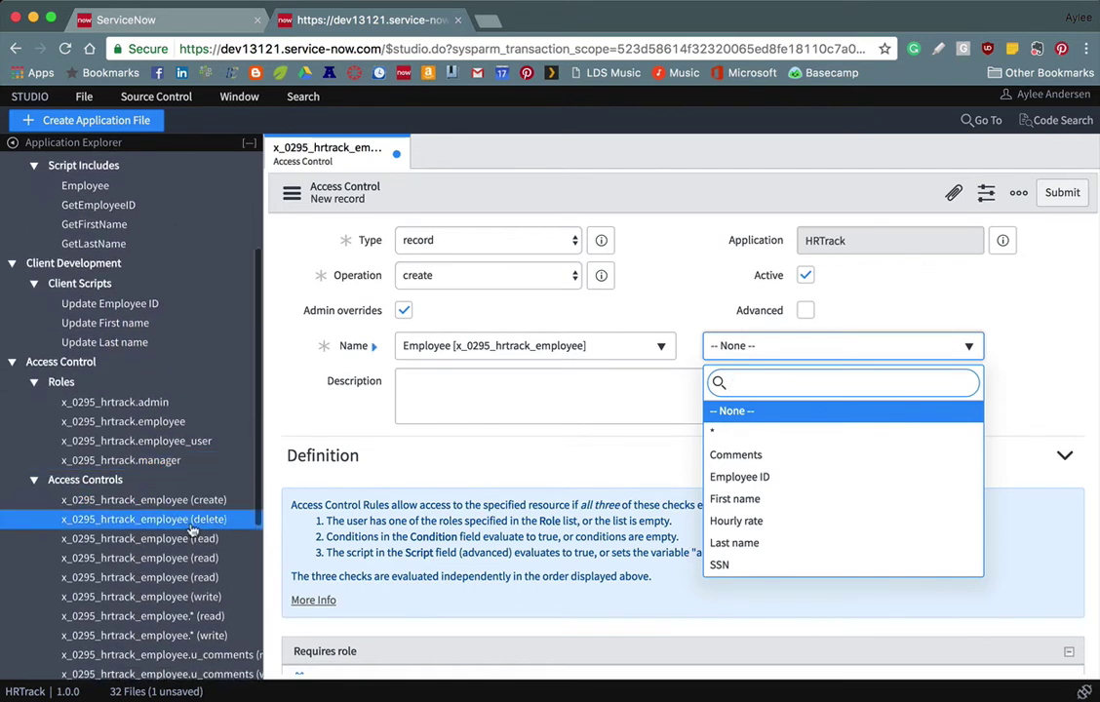
# Open the x_0295_hrtrack_employee read ACL, confirm its field is -- None --, and review its role and condition
pyautogui.click(147, 557)
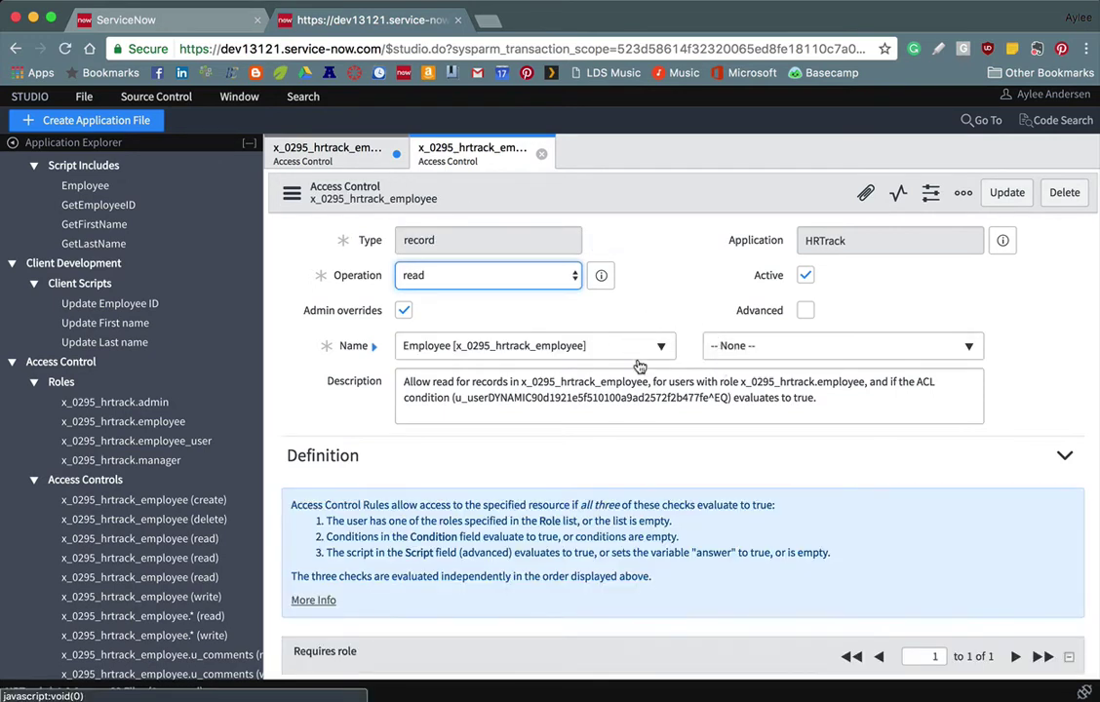
pyautogui.click(726, 348)
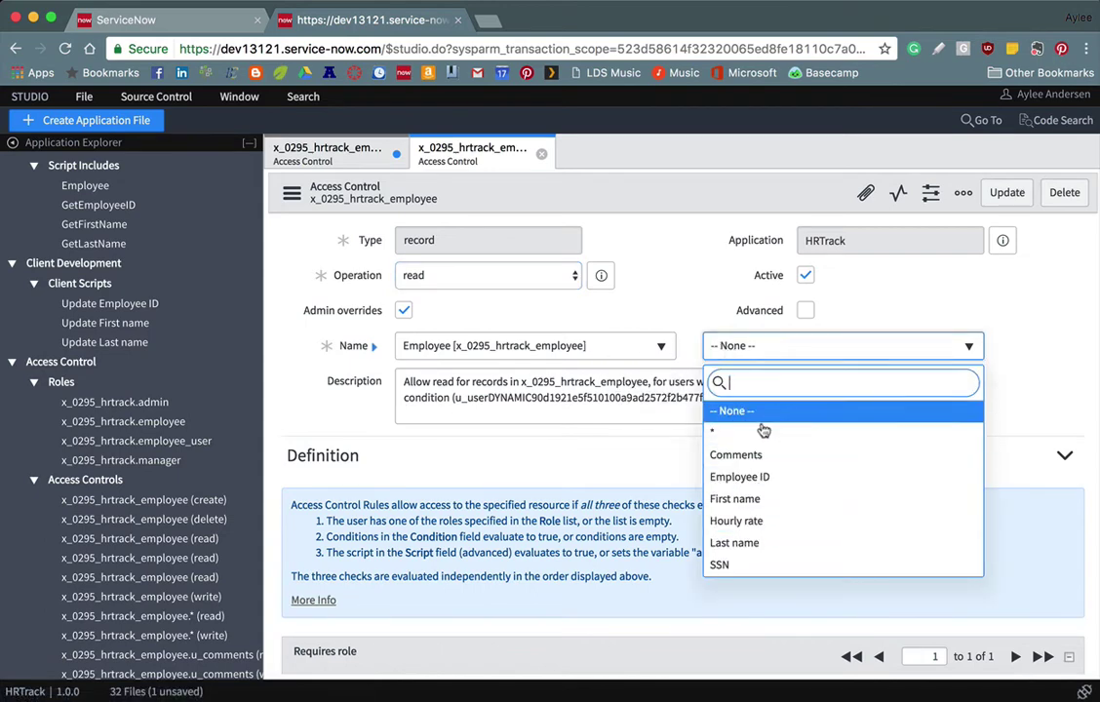
pyautogui.click(685, 322)
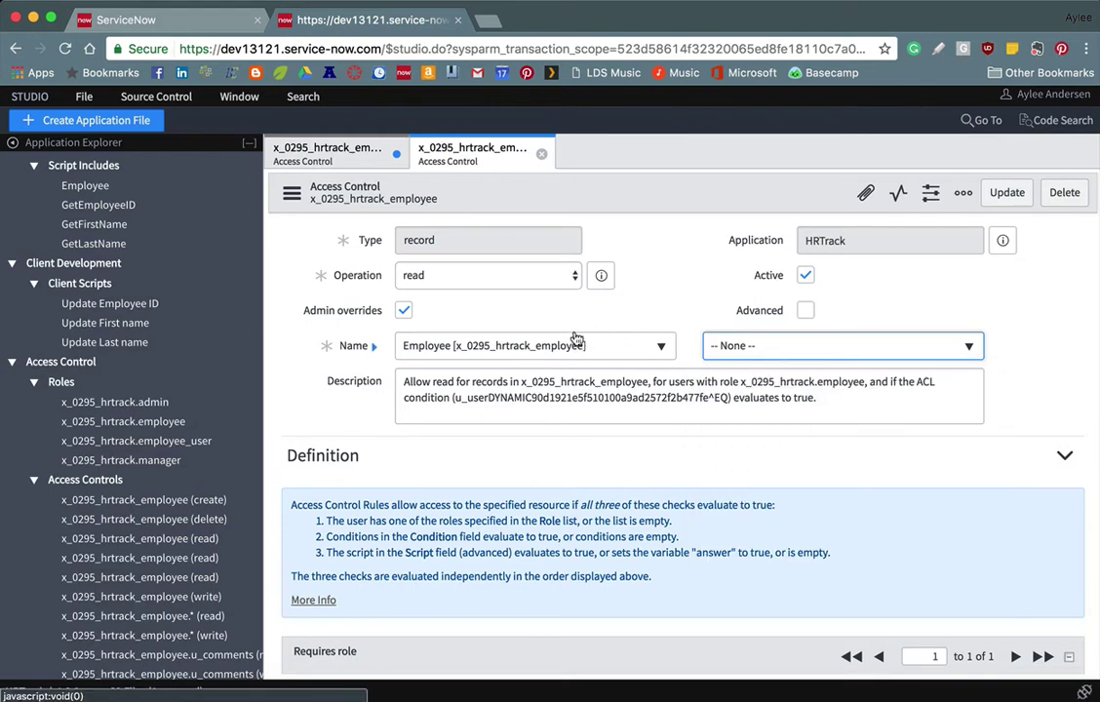
pyautogui.scroll(-3, 590, 312)
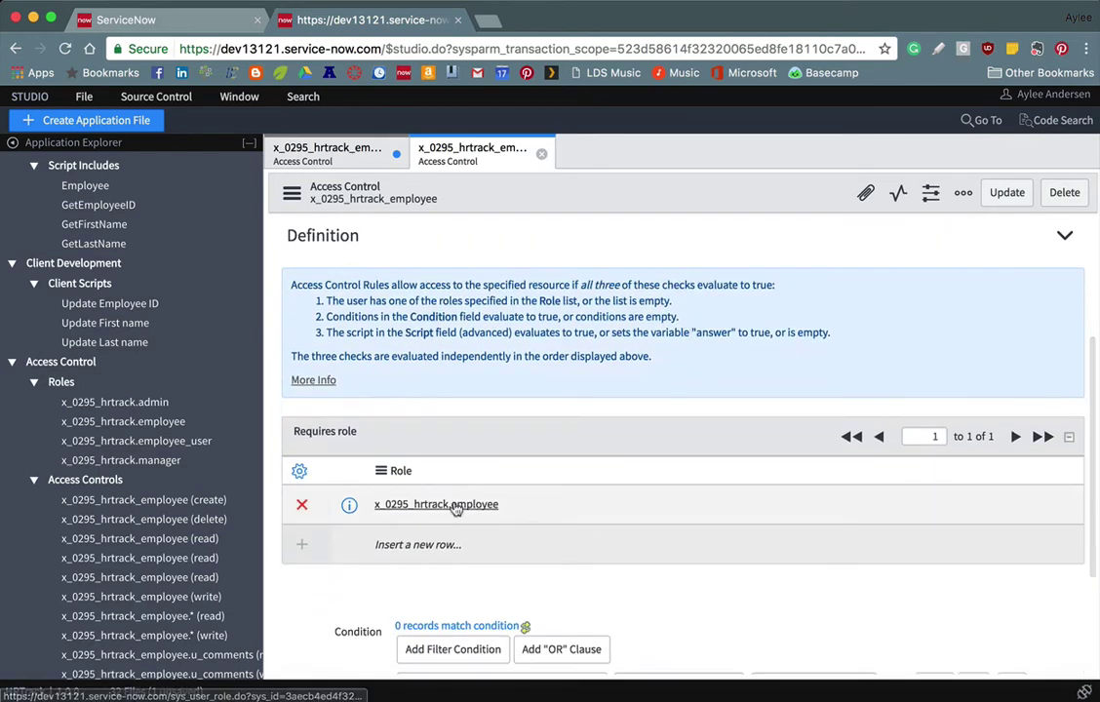
pyautogui.scroll(-3, 649, 513)
pyautogui.scroll(5, 570, 446)
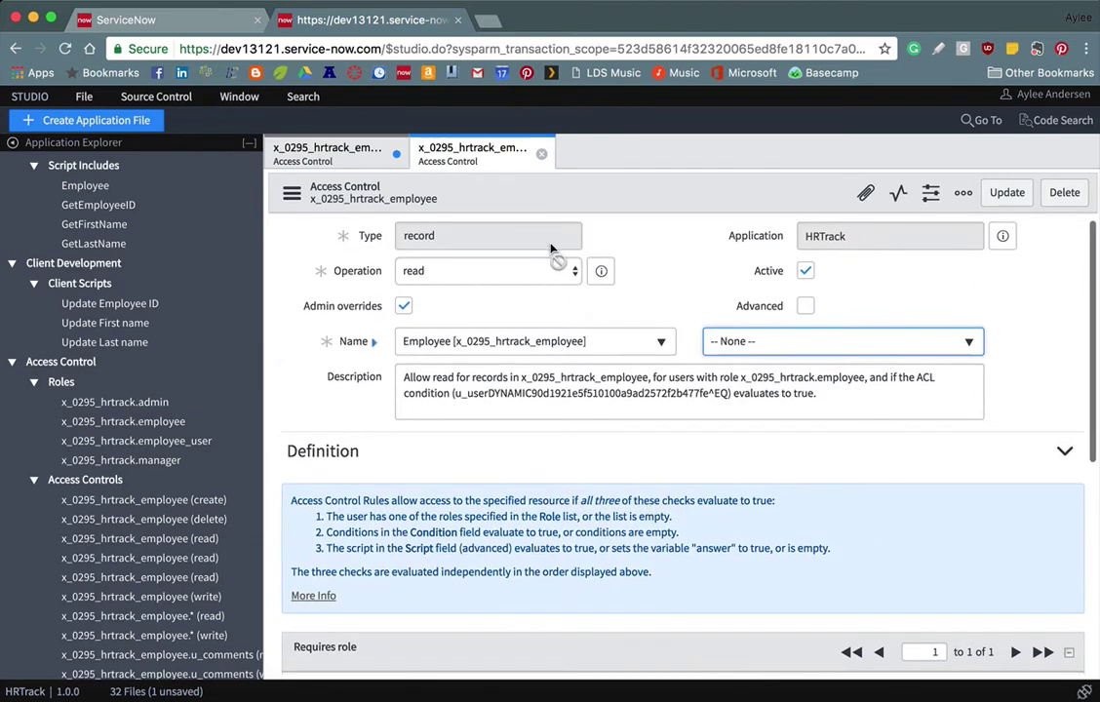
pyautogui.scroll(-3, 636, 357)
pyautogui.scroll(-1, 633, 360)
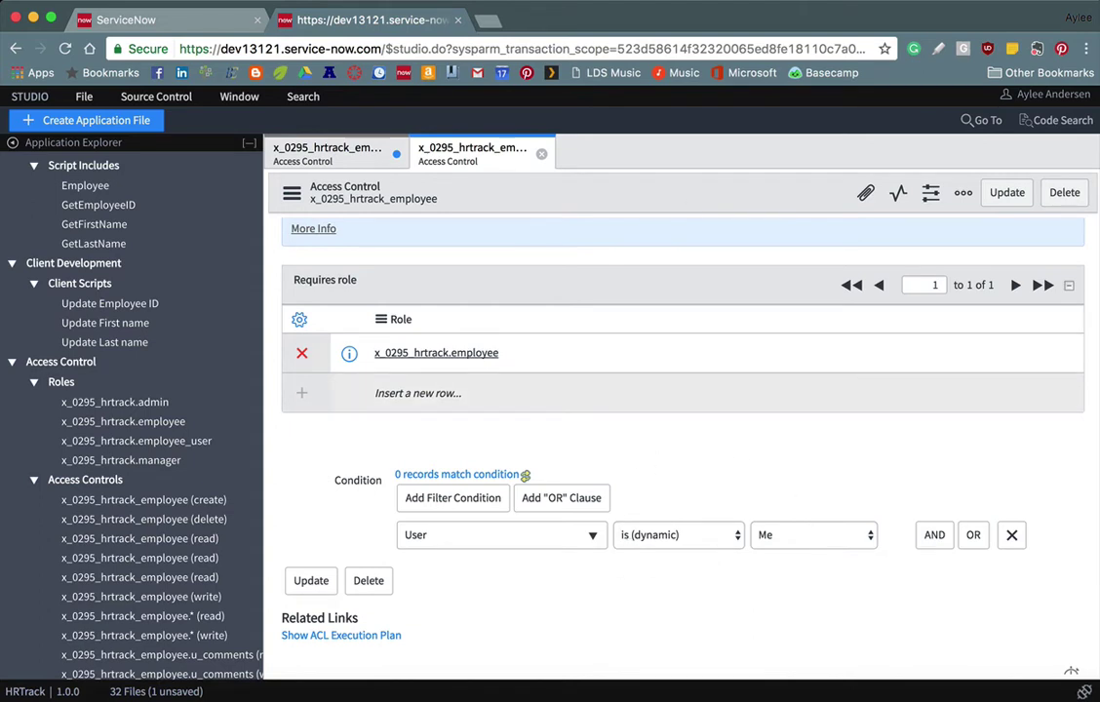
pyautogui.scroll(5, 553, 369)
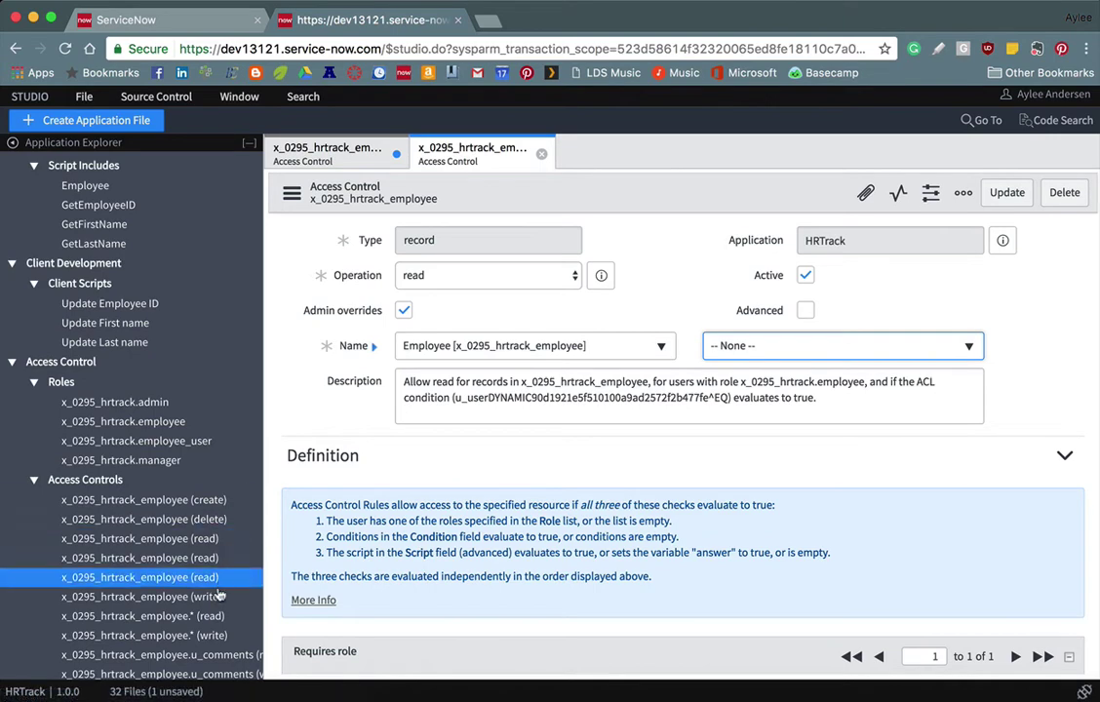
# Open the x_0295_hrtrack_employee.* read ACL and review its Requires role list
pyautogui.click(188, 541)
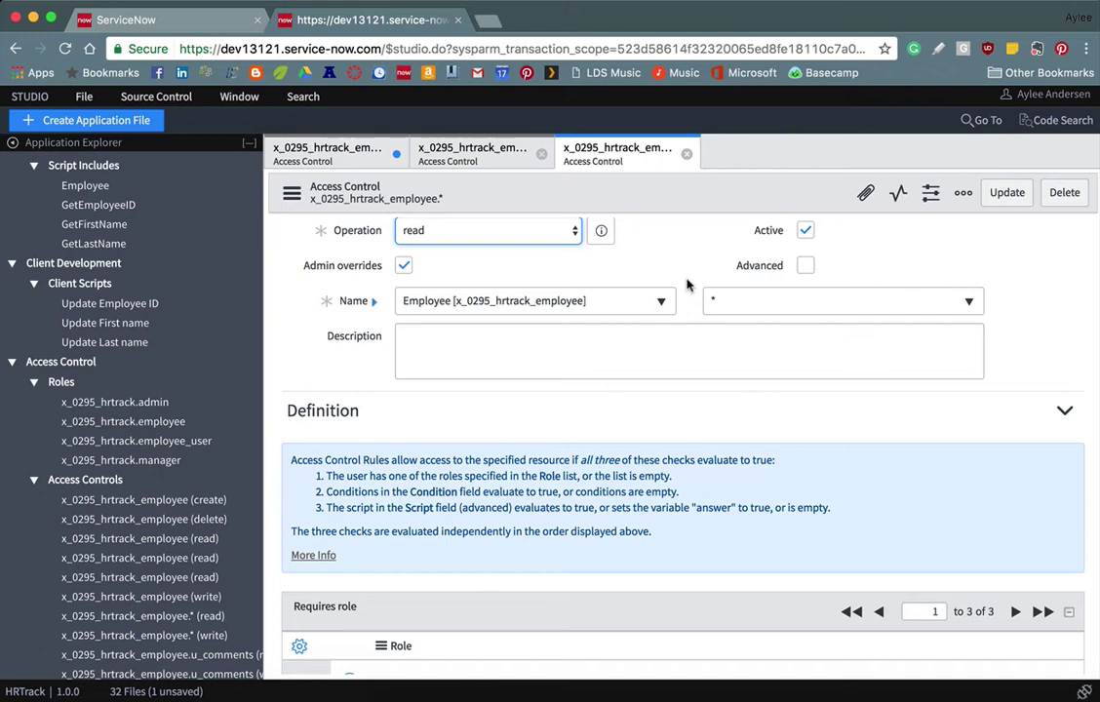
pyautogui.scroll(-3, 585, 439)
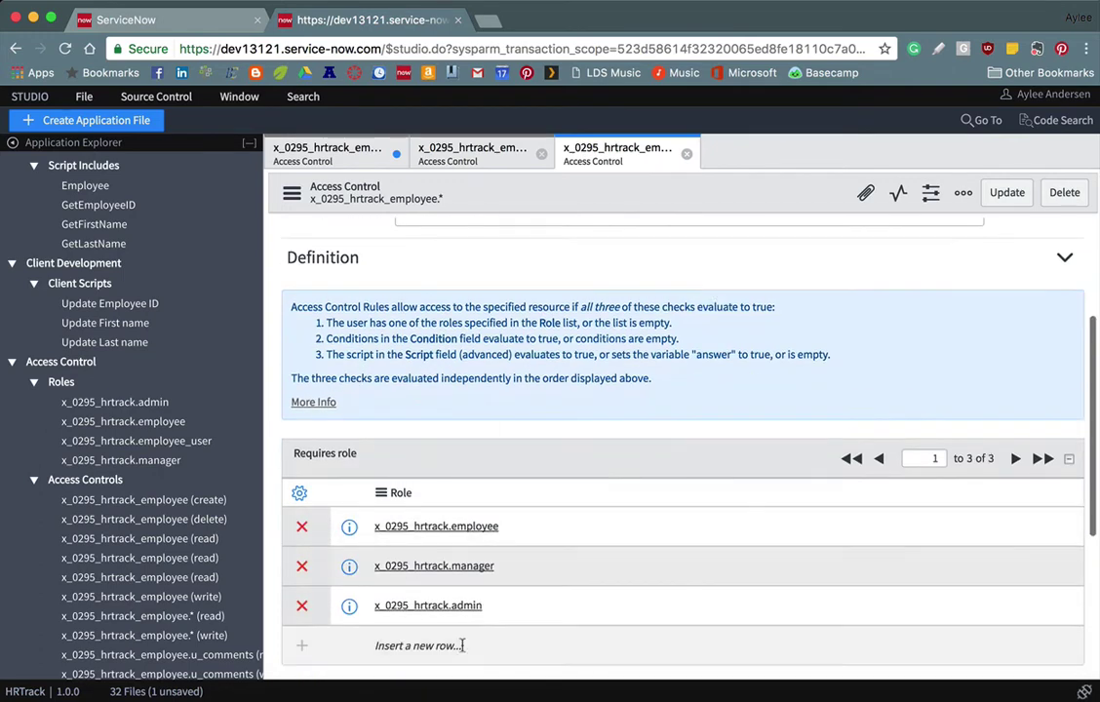
pyautogui.scroll(4, 683, 439)
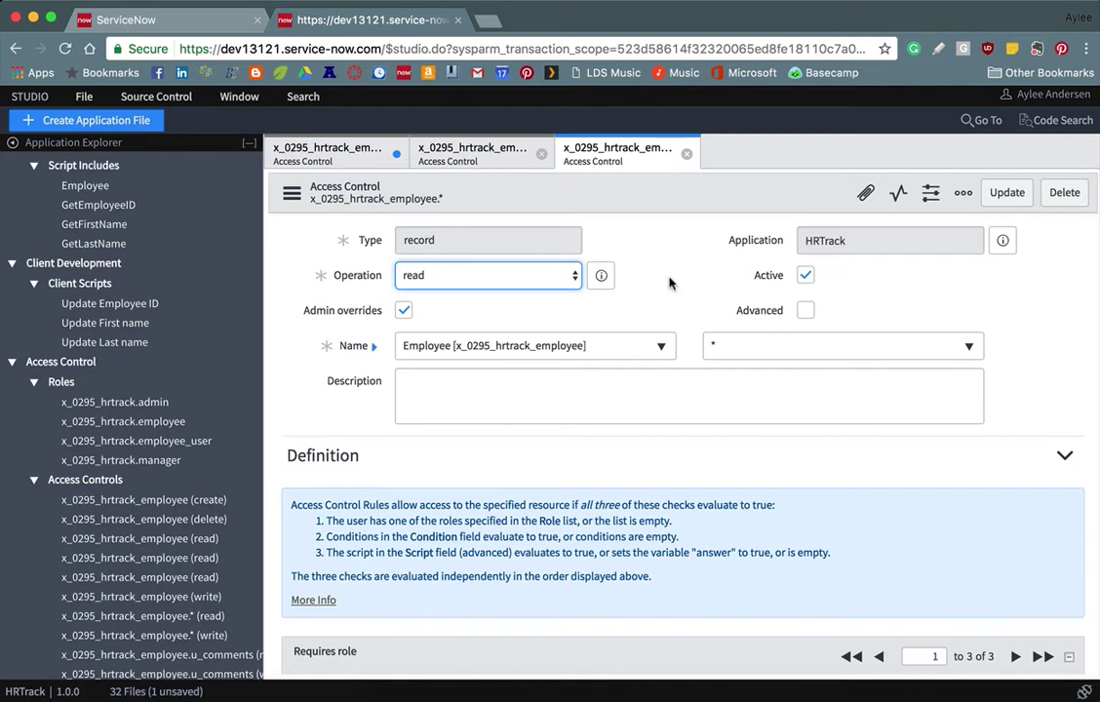
pyautogui.scroll(-5, 669, 283)
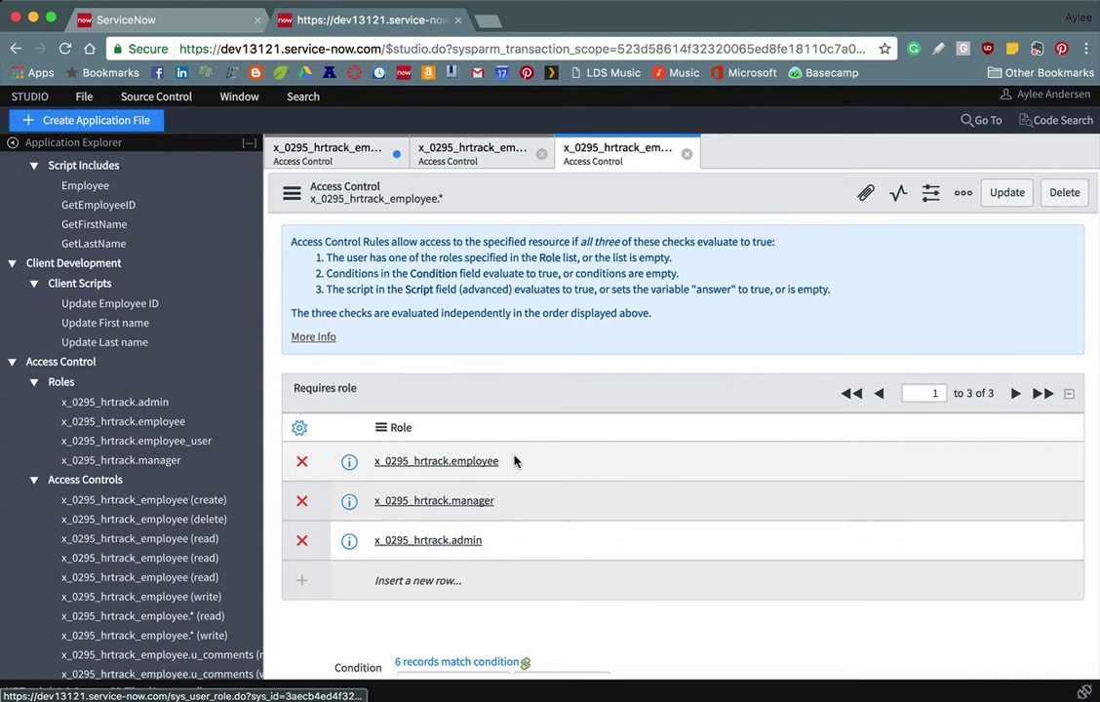
pyautogui.scroll(5, 641, 524)
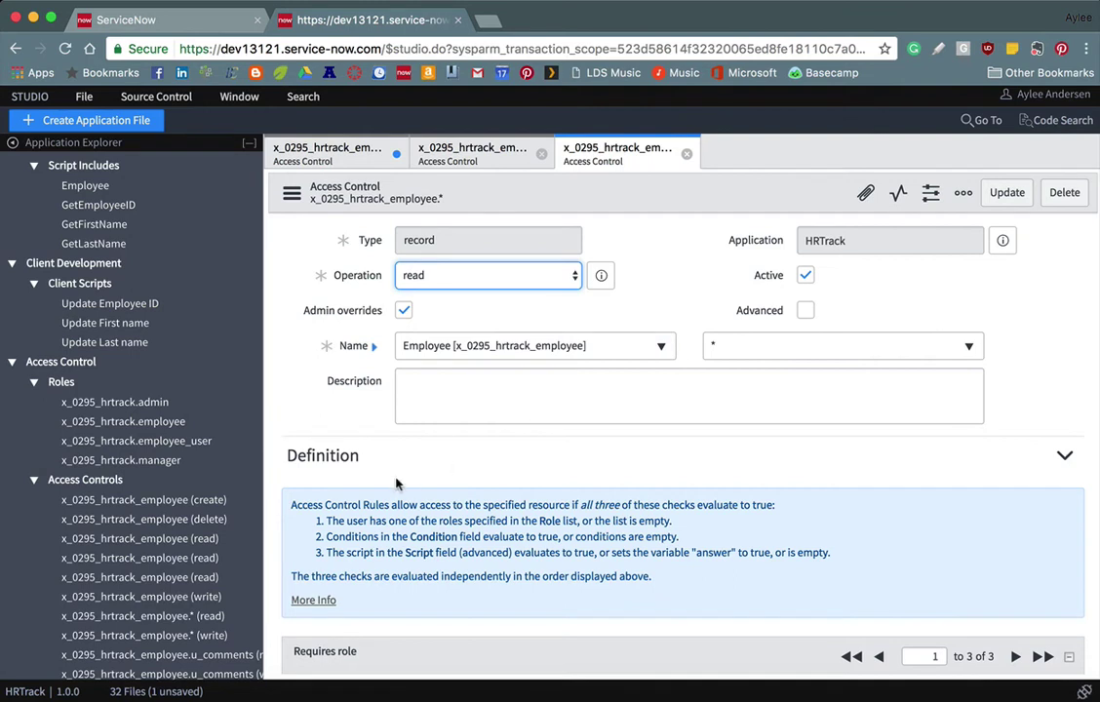
pyautogui.scroll(-3, 210, 546)
# Open the first x_0295_hrtrack_employee.u_comments read ACL and check its field options
pyautogui.click(223, 580)
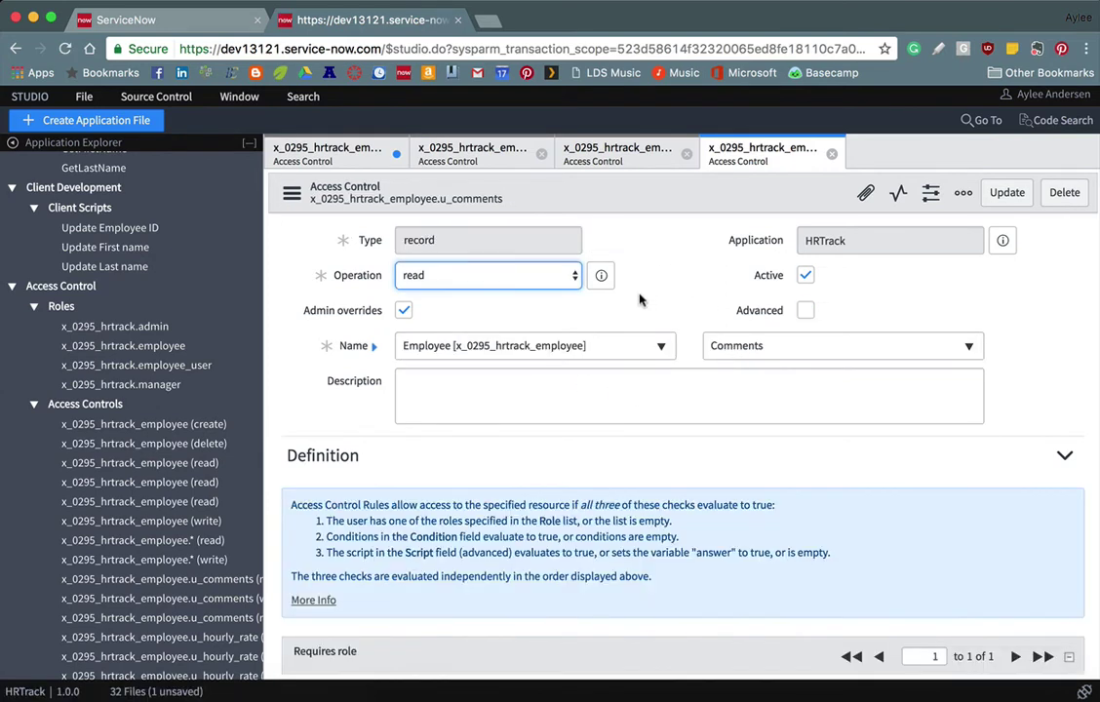
pyautogui.click(720, 350)
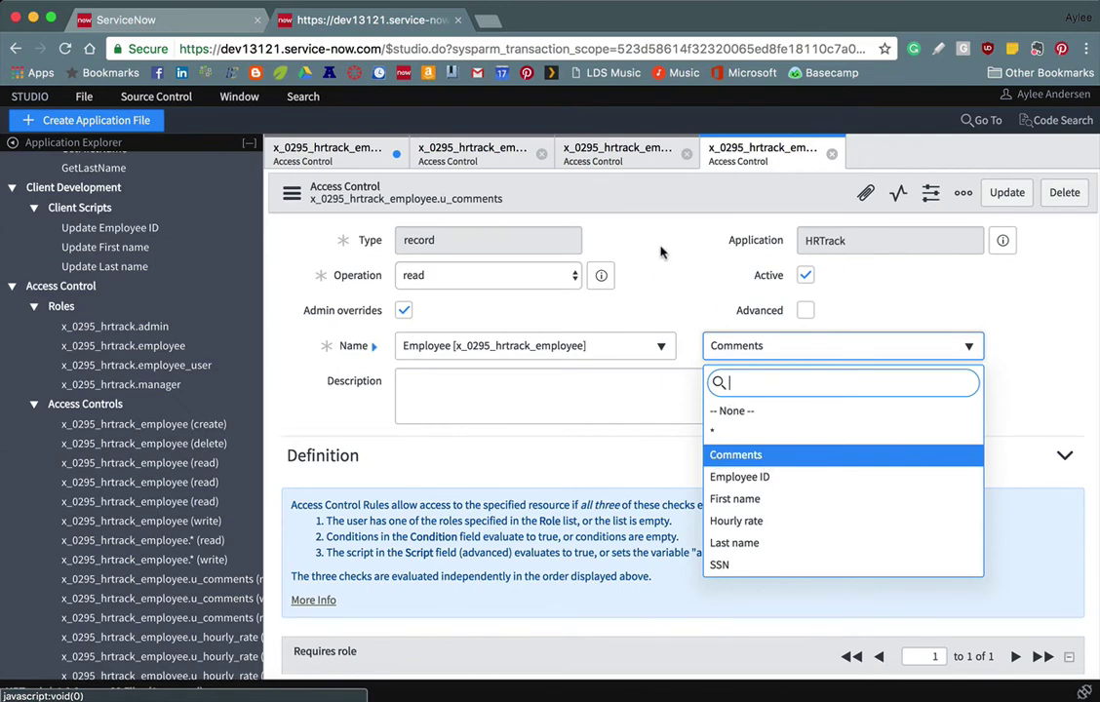
pyautogui.click(579, 234)
pyautogui.scroll(-5, 575, 244)
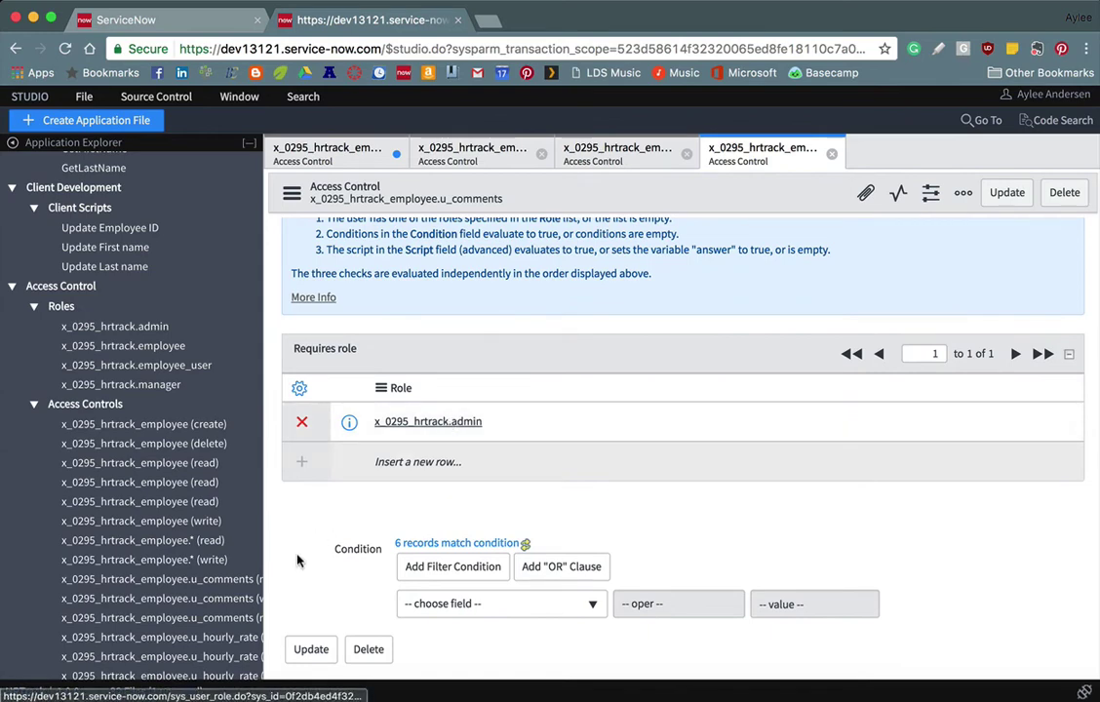
# Open another Comments field ACL and review its admin-only role and empty conditions
pyautogui.click(768, 148)
pyautogui.scroll(-5, 360, 556)
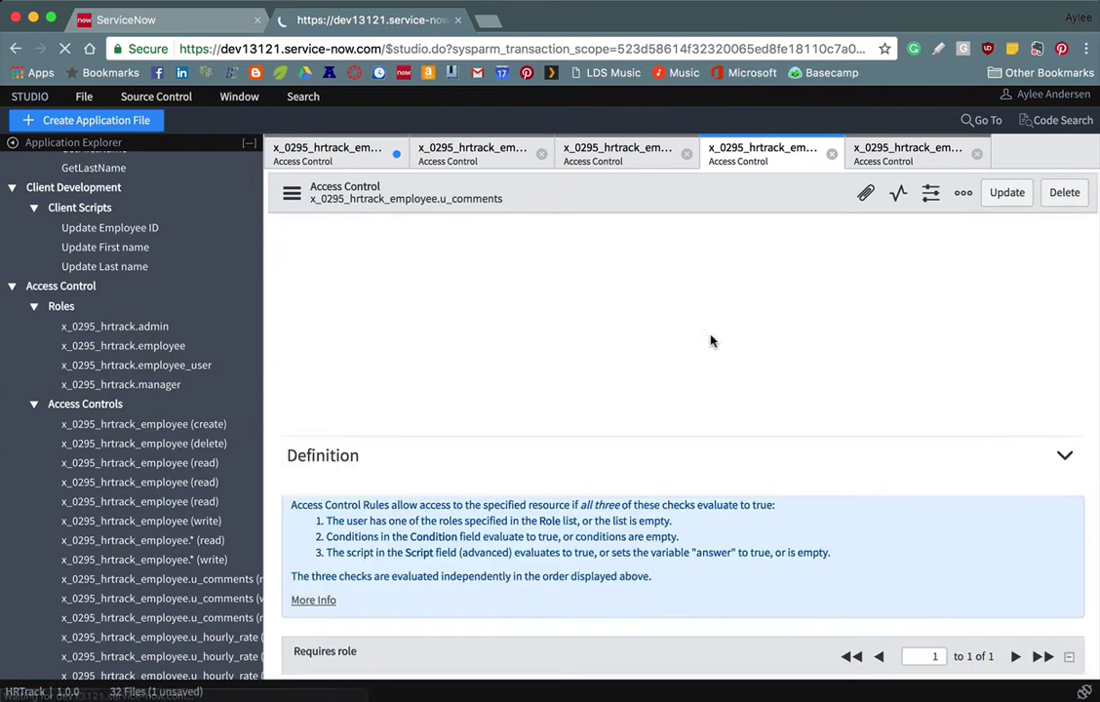
pyautogui.scroll(-3, 500, 460)
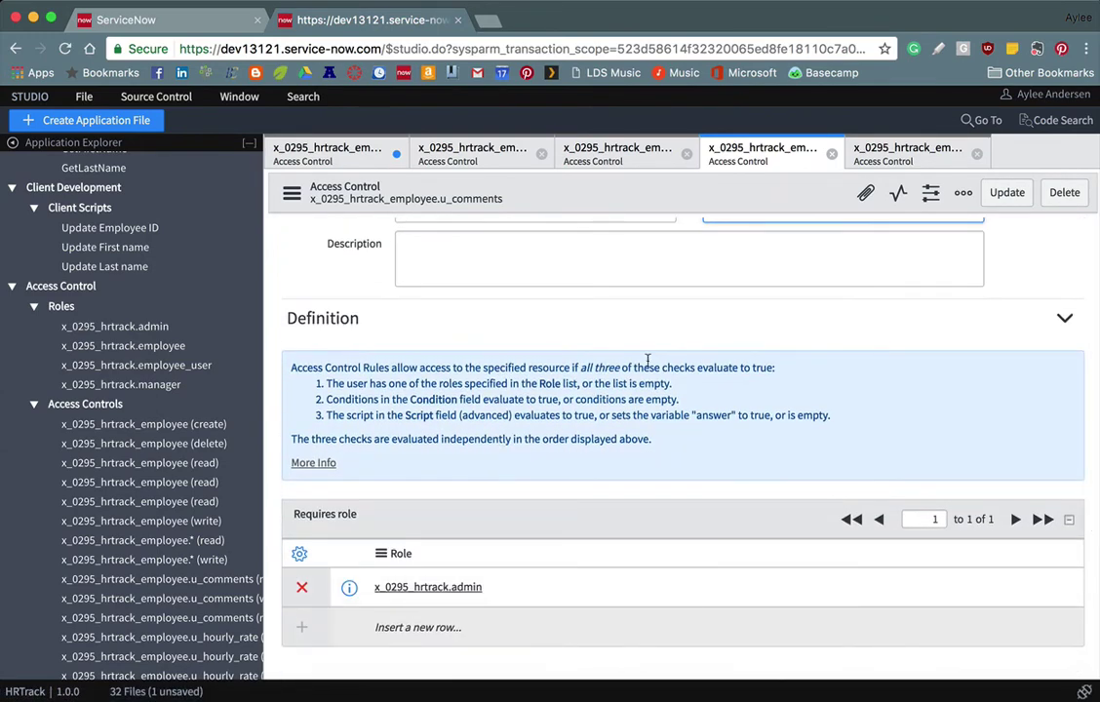
pyautogui.scroll(3, 646, 360)
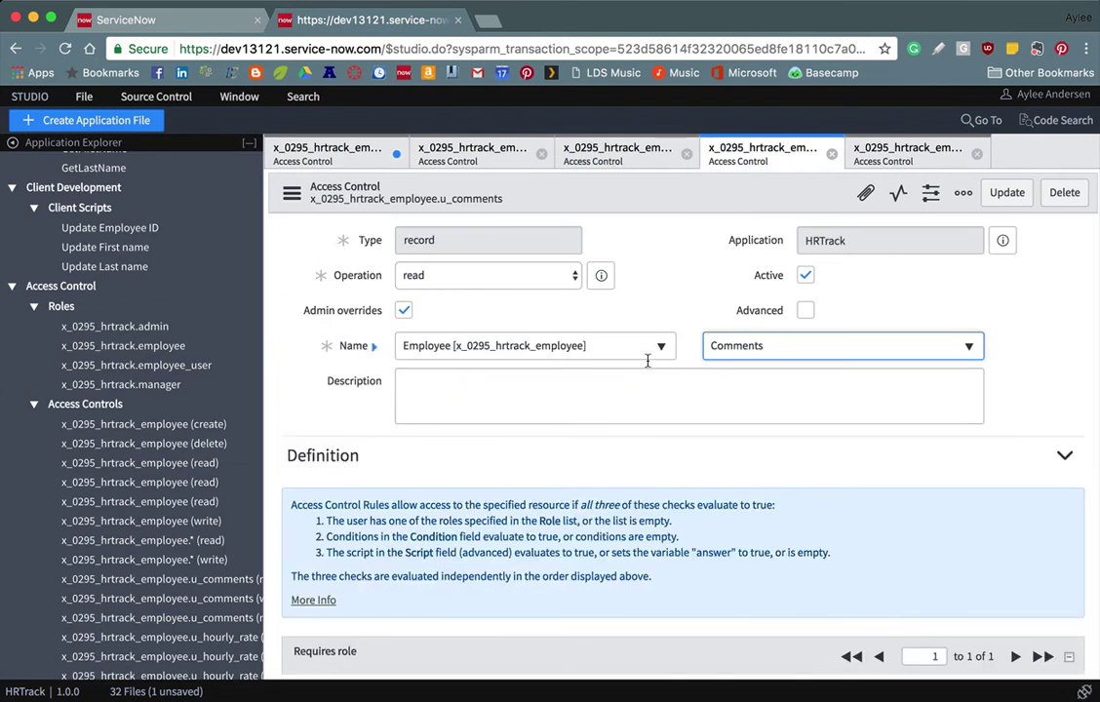
pyautogui.scroll(1, 692, 285)
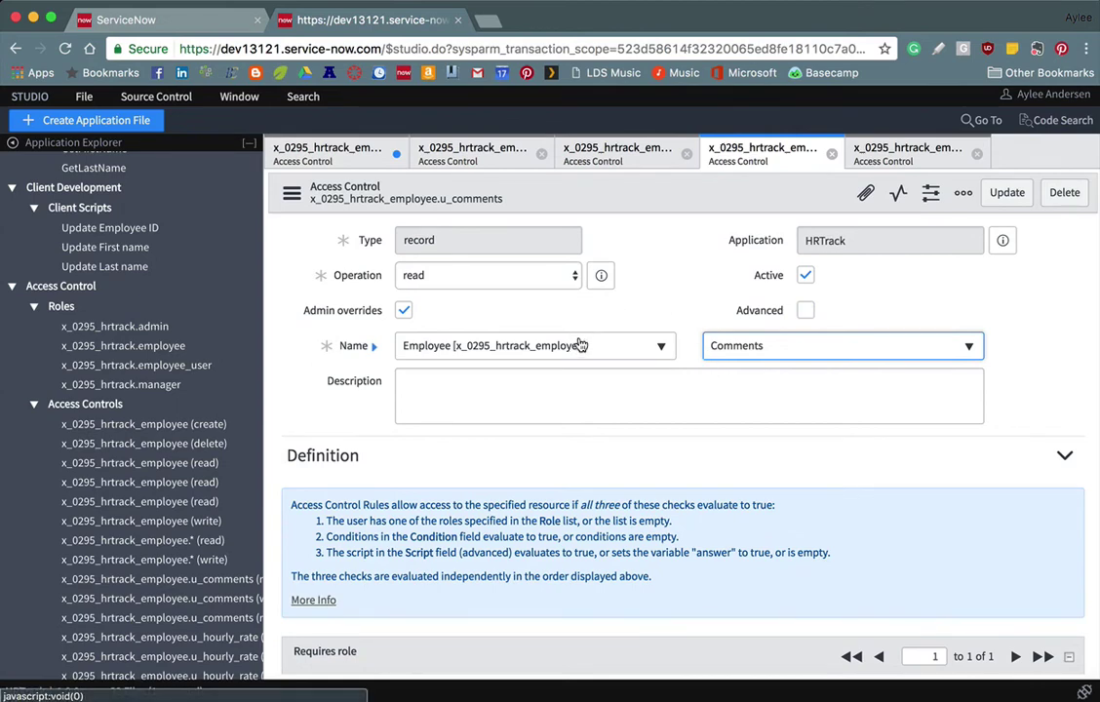
pyautogui.scroll(-3, 706, 307)
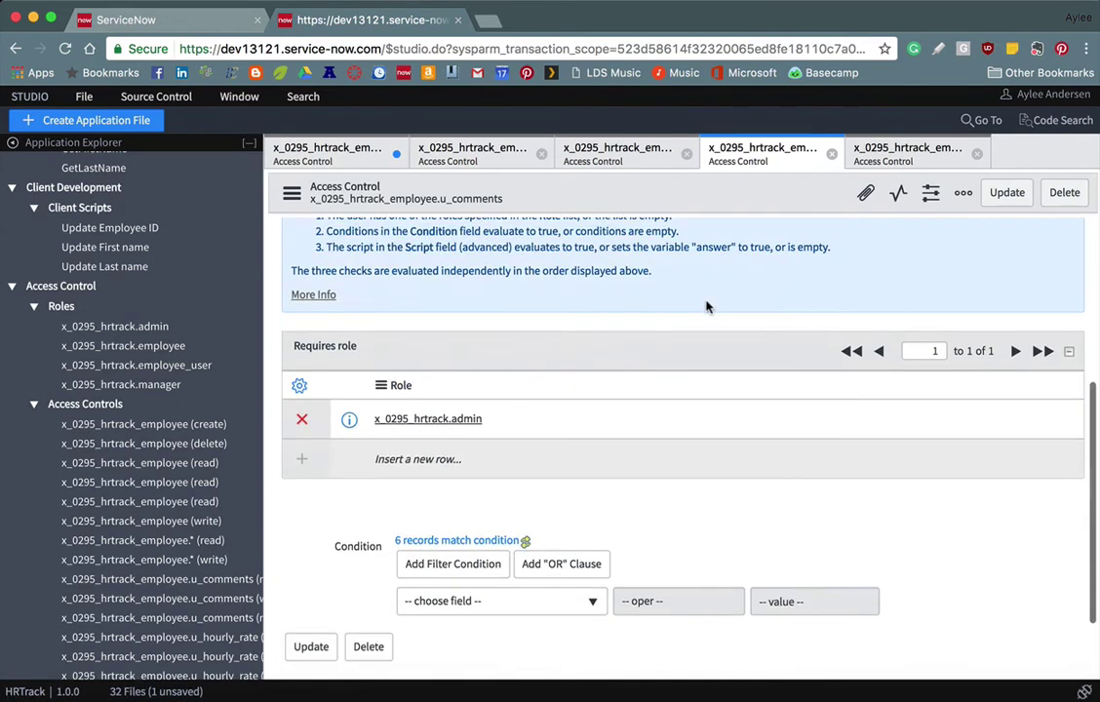
pyautogui.scroll(3, 707, 304)
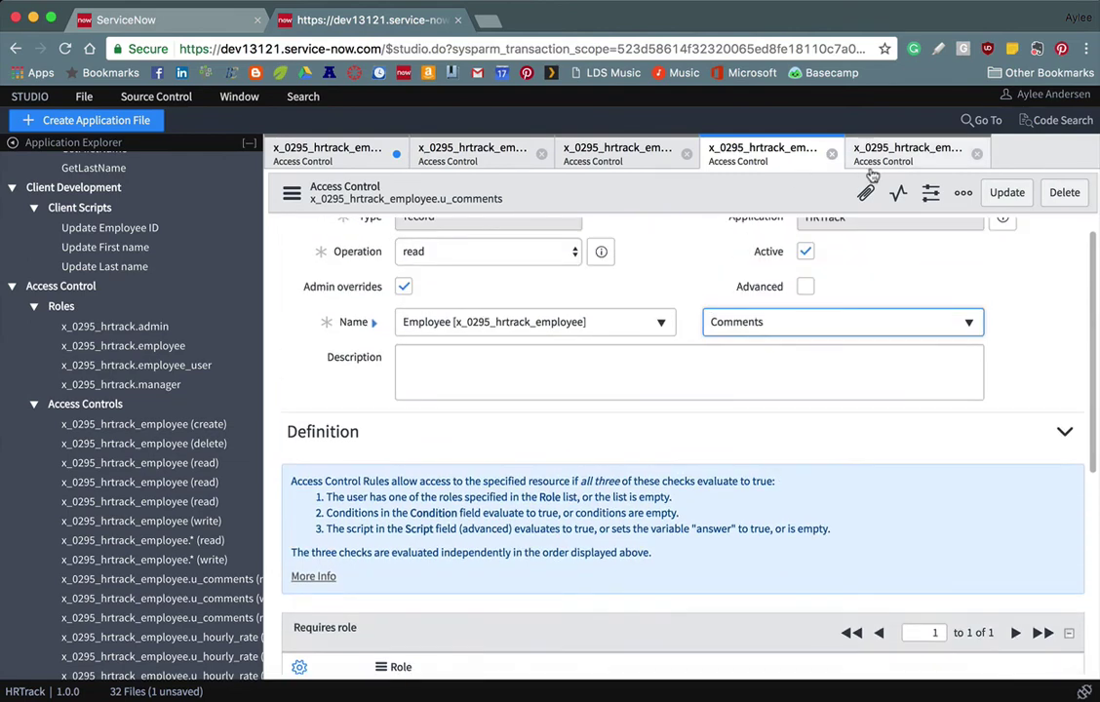
# Switch to the other u_comments ACL and review its manager role and My Employee condition
pyautogui.click(873, 171)
pyautogui.scroll(-2, 680, 273)
pyautogui.scroll(3, 601, 456)
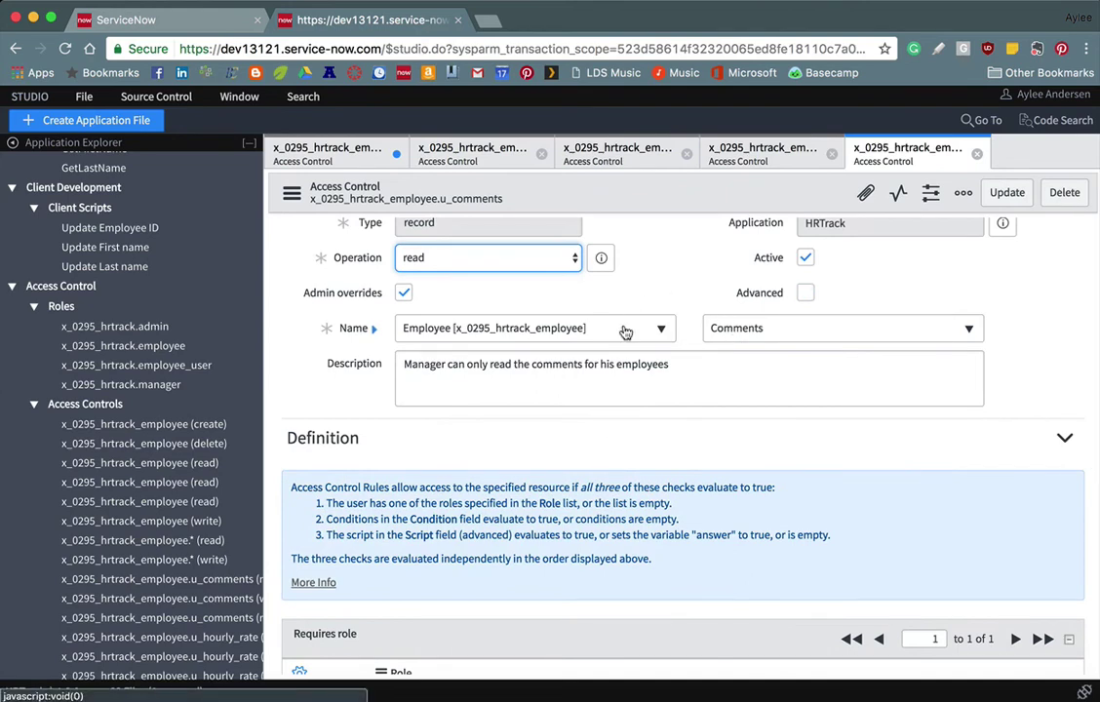
pyautogui.scroll(-8, 684, 297)
pyautogui.scroll(-1, 684, 298)
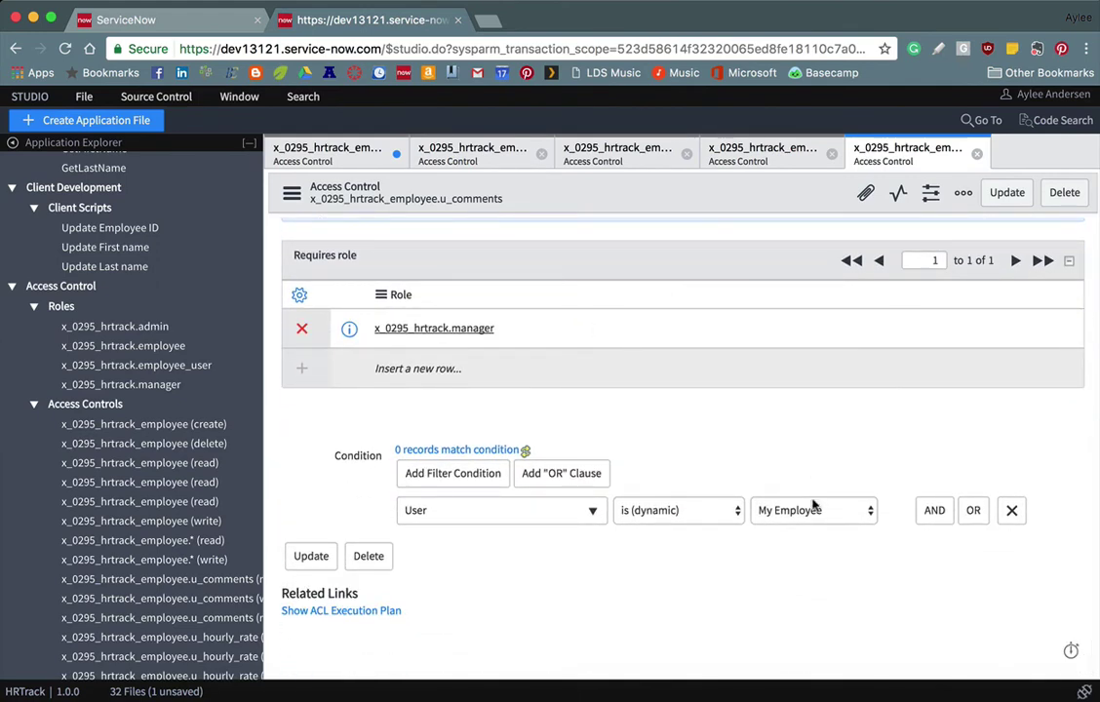